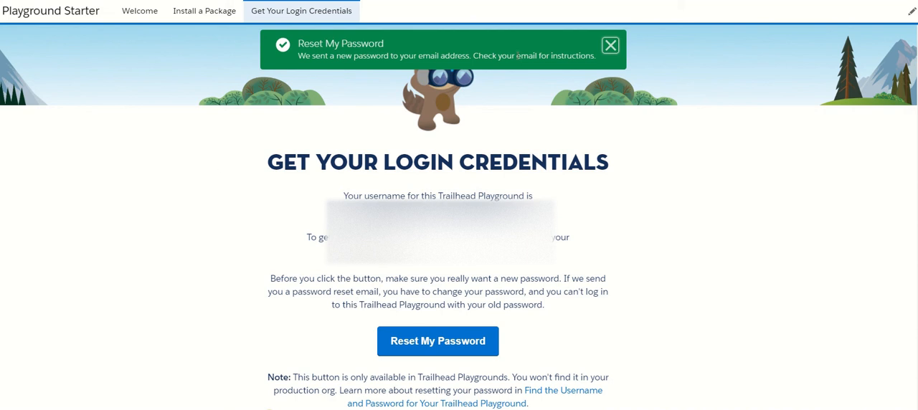
# - Enable Field Service Lightning on the Field Service Settings page in Setup
pyautogui.click(816, 2)
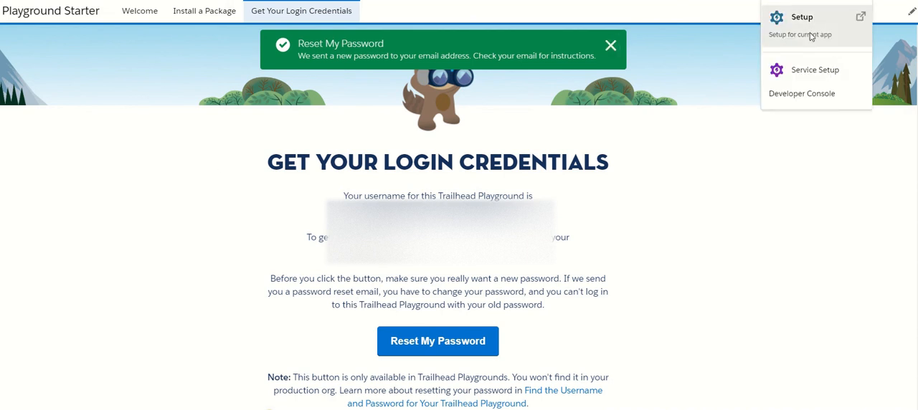
pyautogui.click(809, 36)
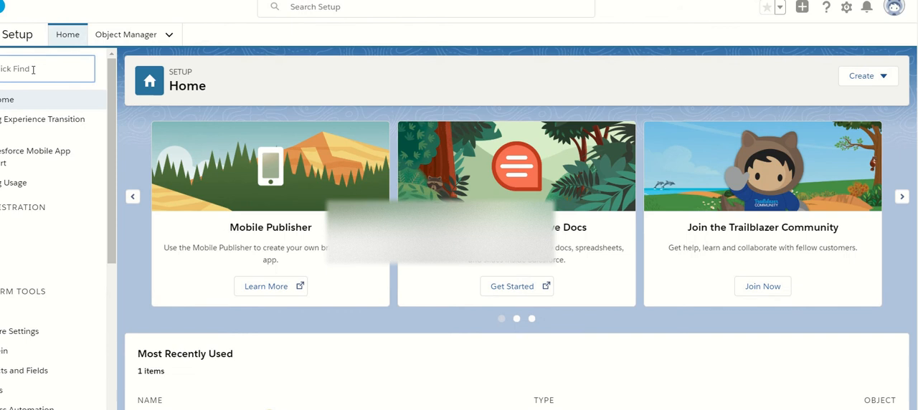
pyautogui.click(33, 70)
pyautogui.write('fiel')
pyautogui.click(53, 257)
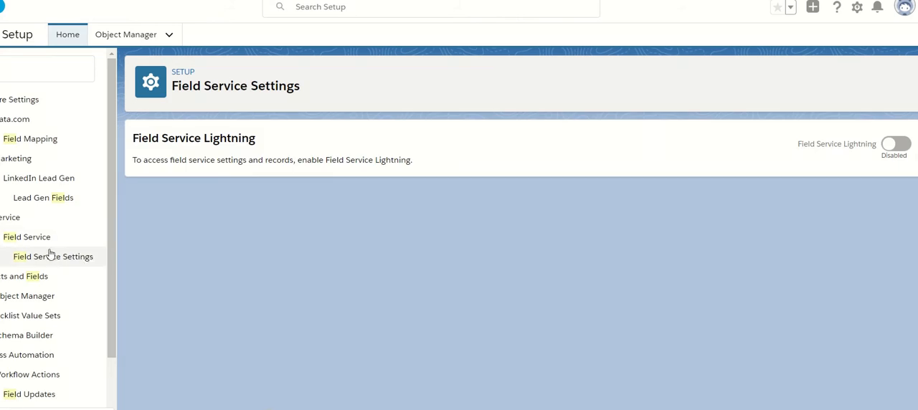
pyautogui.click(898, 144)
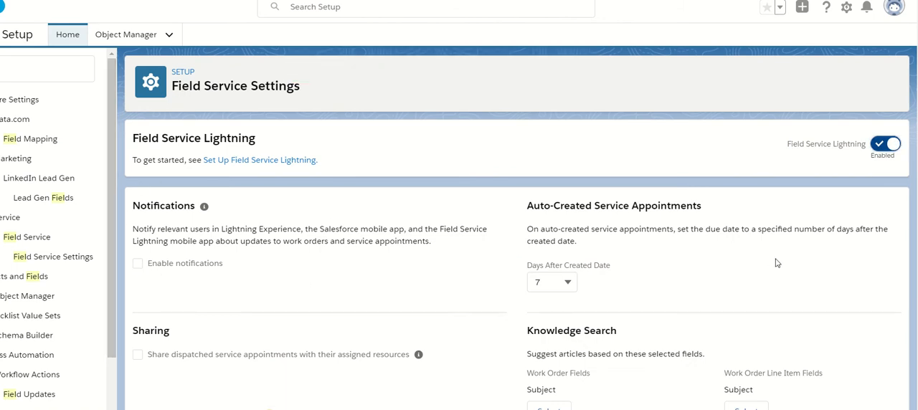
# - Enable notifications in the Field Service Settings and save the changes
pyautogui.scroll(-1, 516, 229)
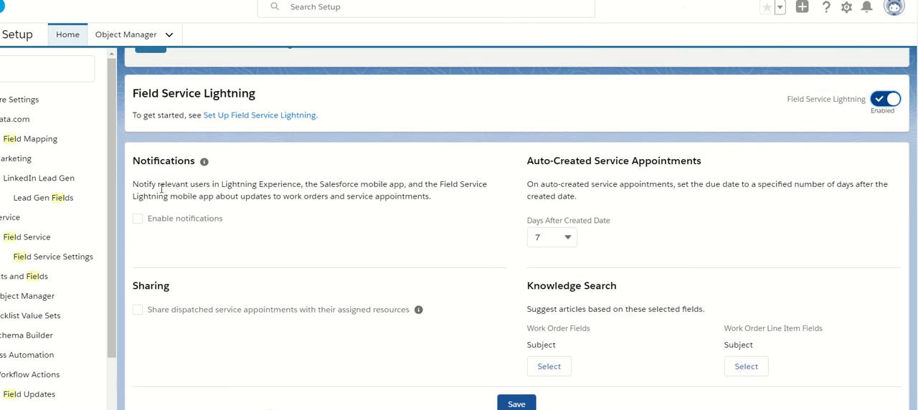
pyautogui.click(138, 219)
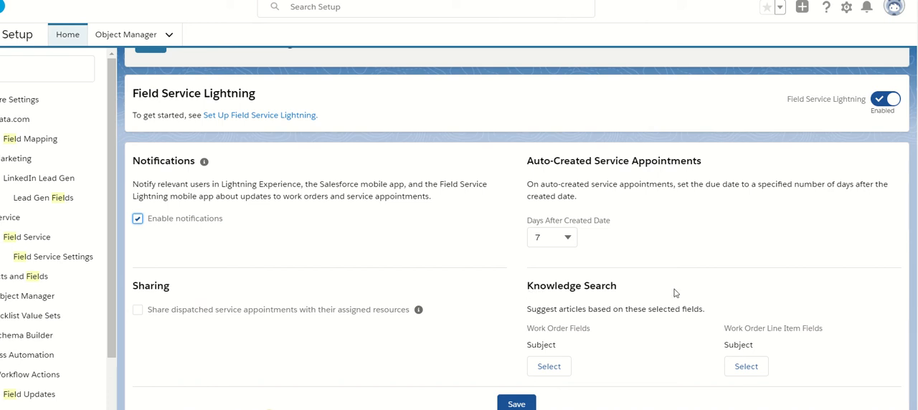
pyautogui.click(522, 404)
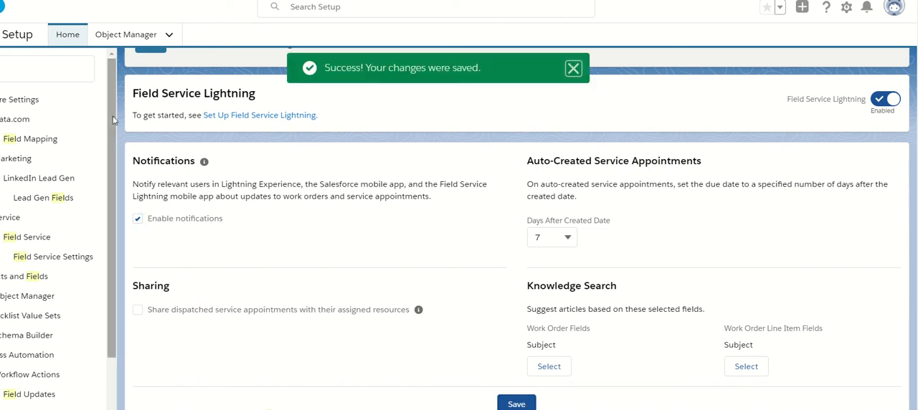
# - Display the full list of available apps and items in the App Launcher
pyautogui.click(0, 35)
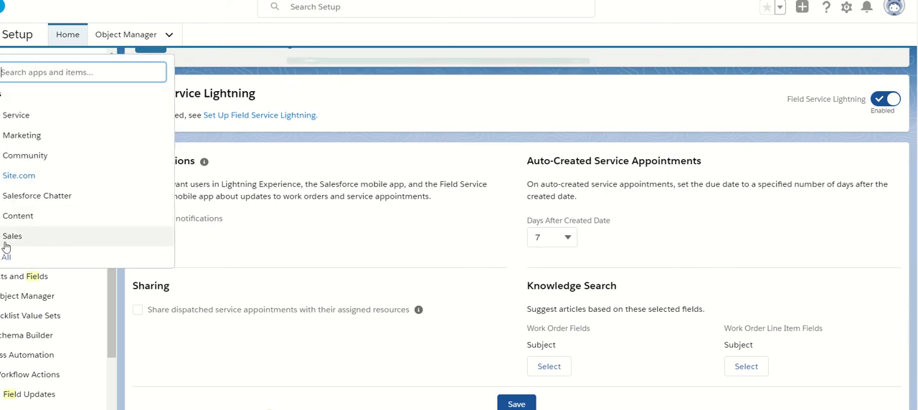
pyautogui.click(4, 258)
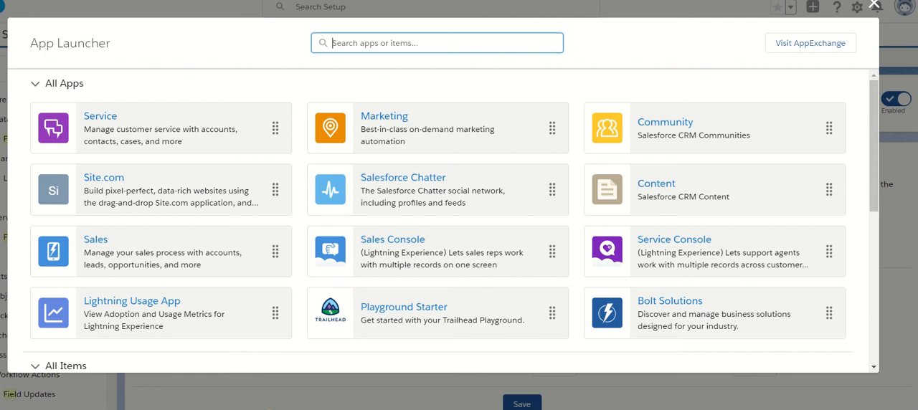
pyautogui.hotkey('ctrl', 'shift', 'Tab')
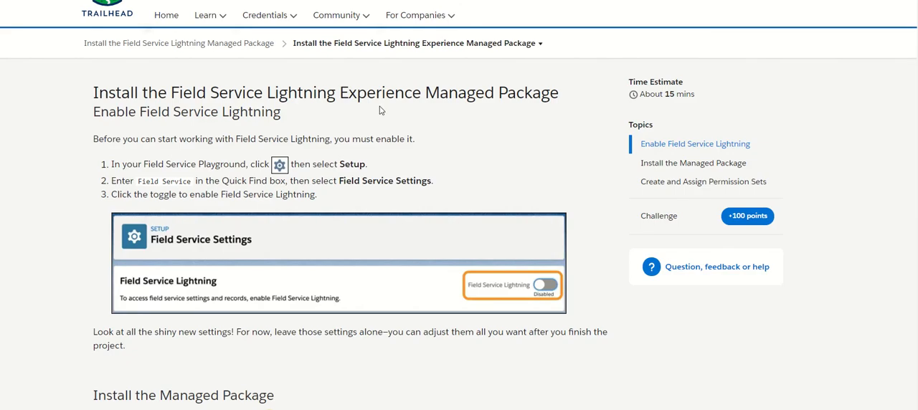
pyautogui.scroll(-6, 459, 215)
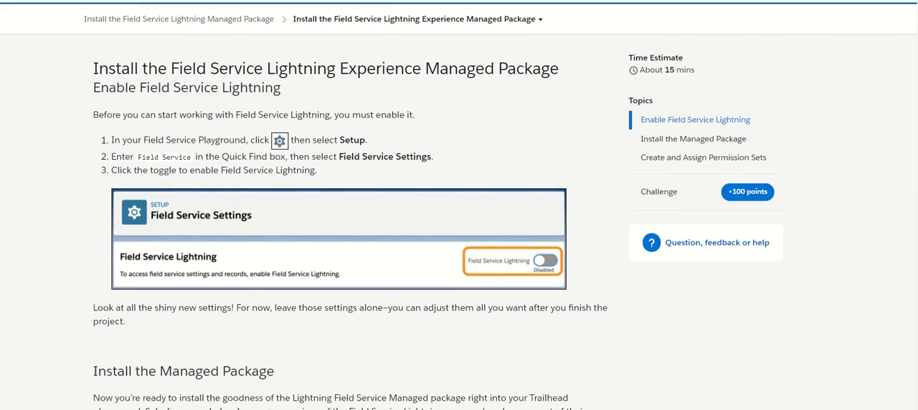
pyautogui.scroll(-1, 350, 204)
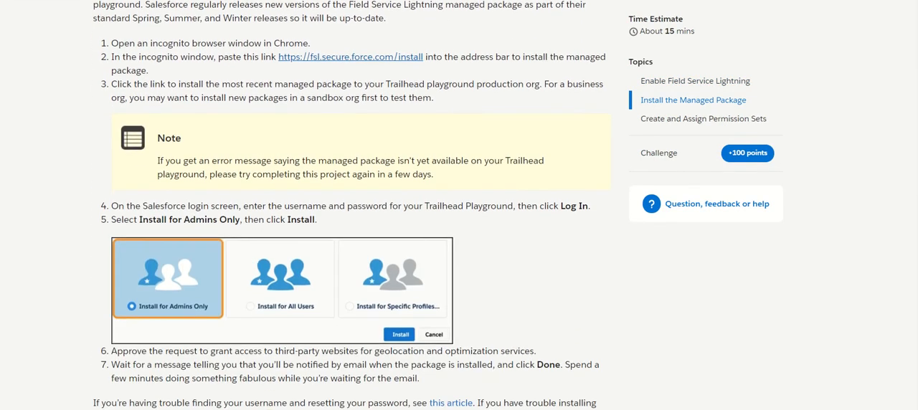
pyautogui.rightClick(346, 61)
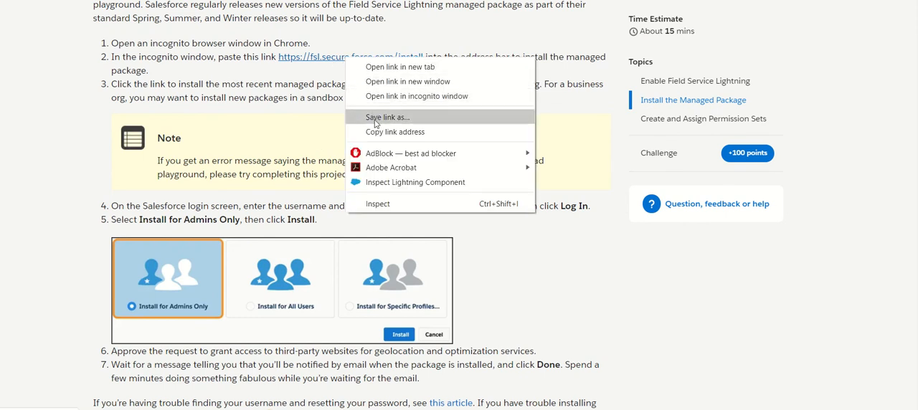
pyautogui.click(442, 96)
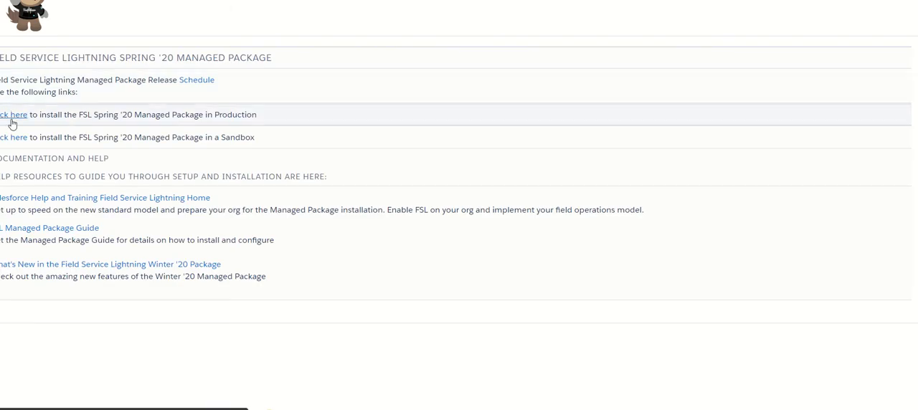
# - Install the FSL Spring '20 managed package in Production for admins only, granting access to the third-party websites
pyautogui.click(13, 120)
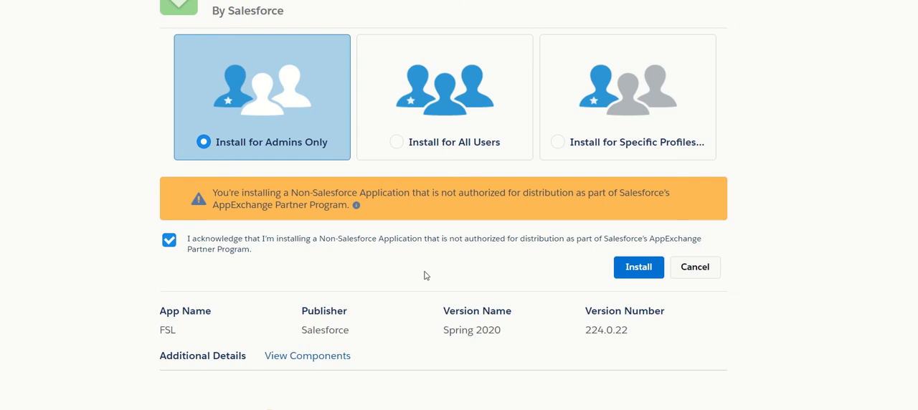
pyautogui.click(632, 268)
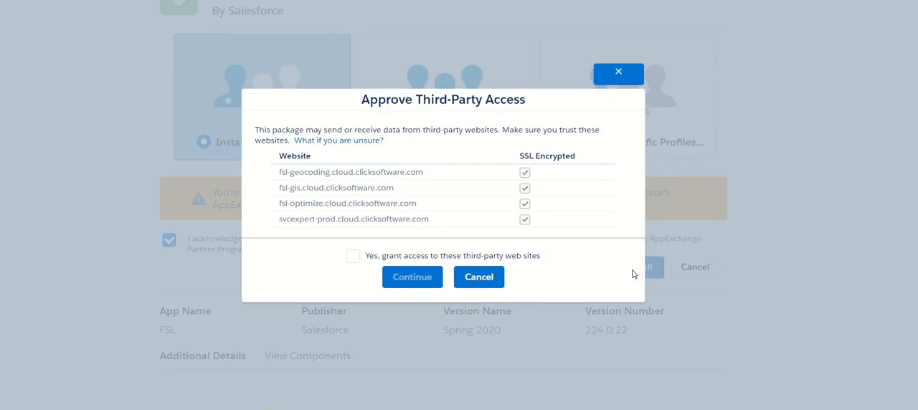
pyautogui.click(352, 256)
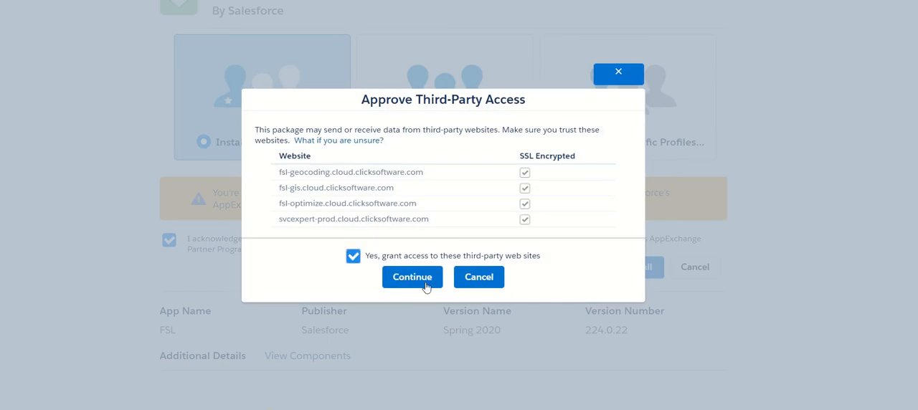
pyautogui.click(423, 282)
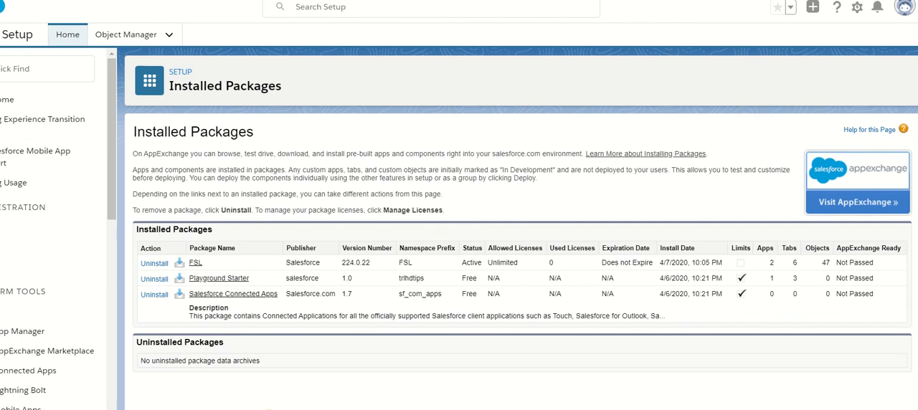
# - Open the Field Service Admin app from the full app list
pyautogui.click(0, 34)
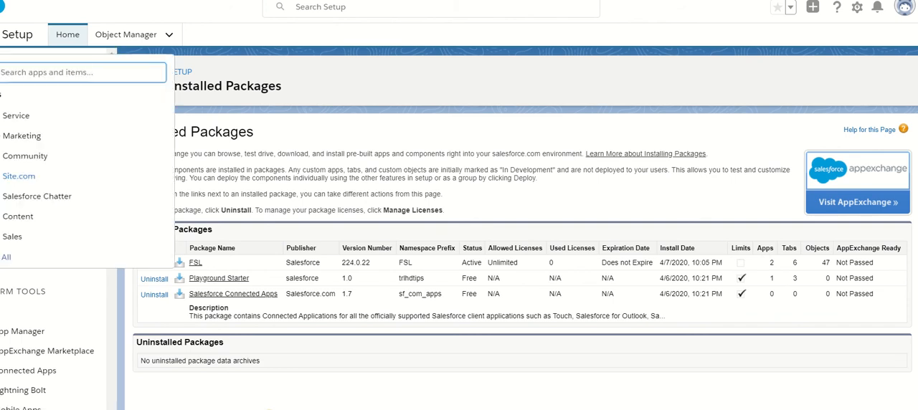
pyautogui.click(6, 259)
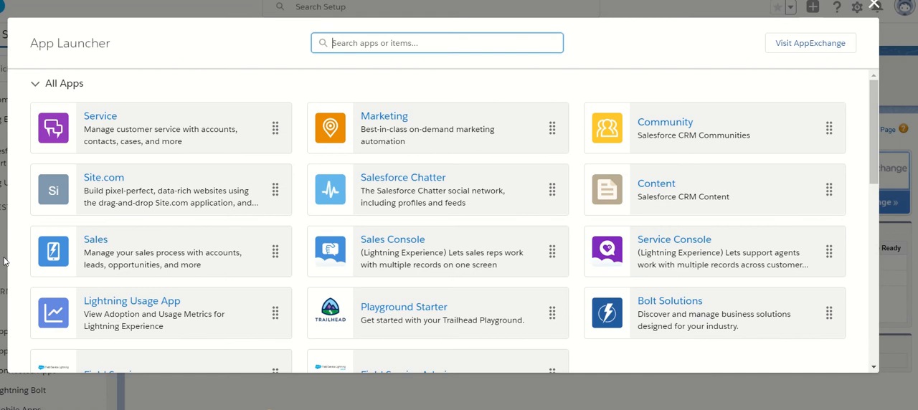
pyautogui.click(873, 154)
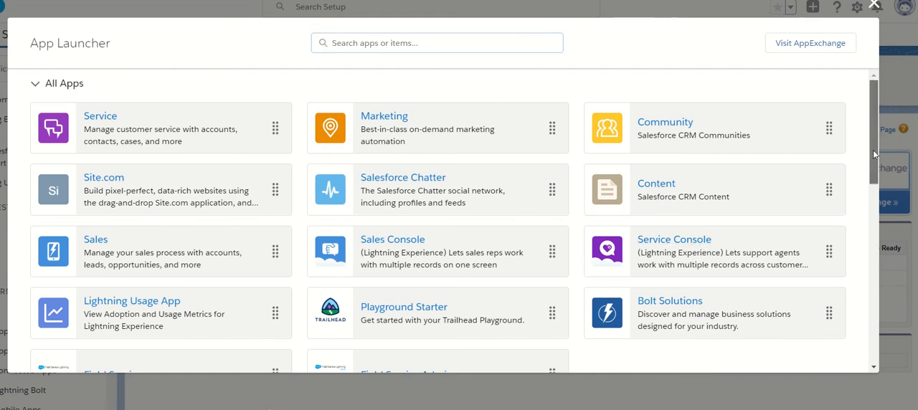
pyautogui.moveTo(873, 154); pyautogui.dragTo(879, 194)
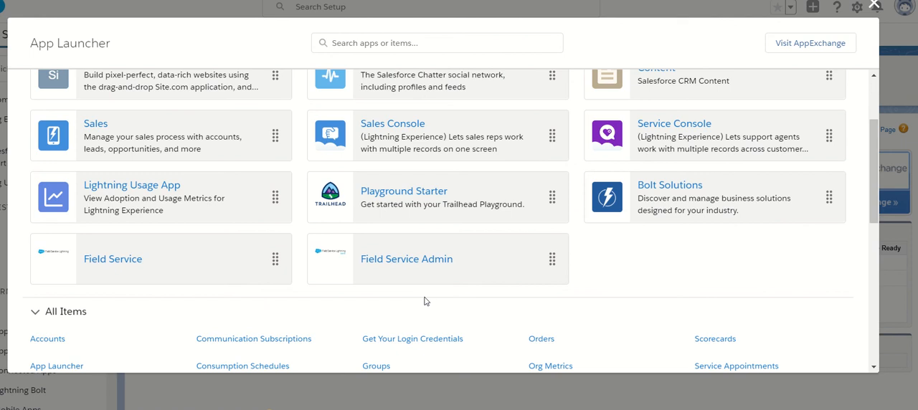
pyautogui.click(399, 266)
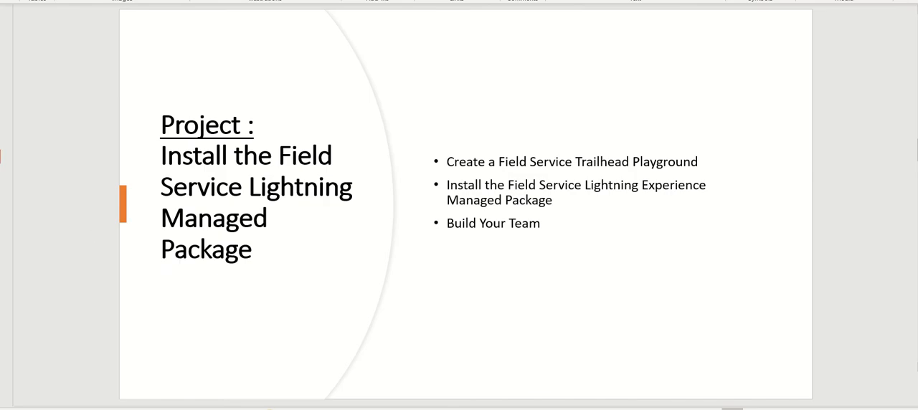
# - Review the project slides through the Field Service Admin tasks and return to the Field Service Settings browser window
pyautogui.press('Down')
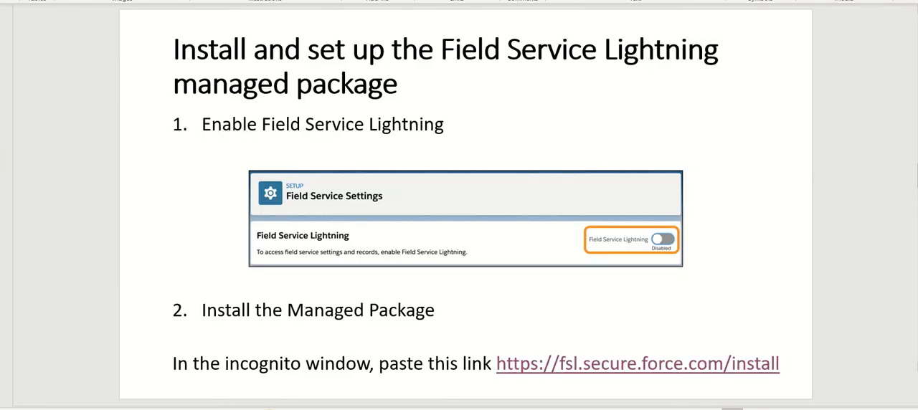
pyautogui.press('Down')
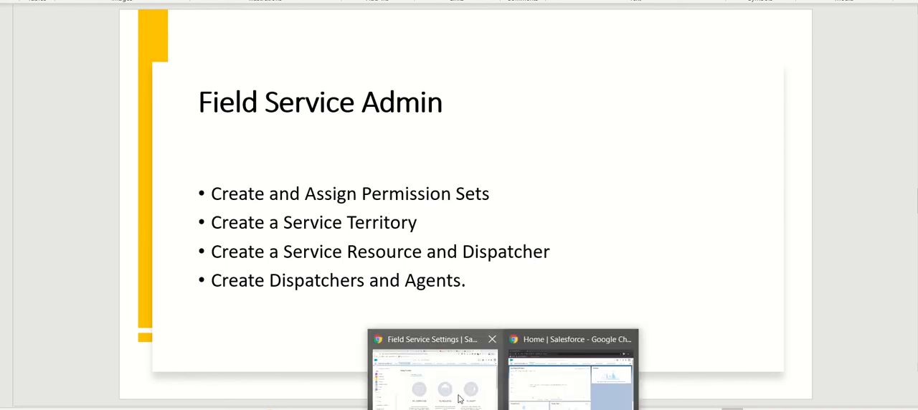
pyautogui.click(458, 399)
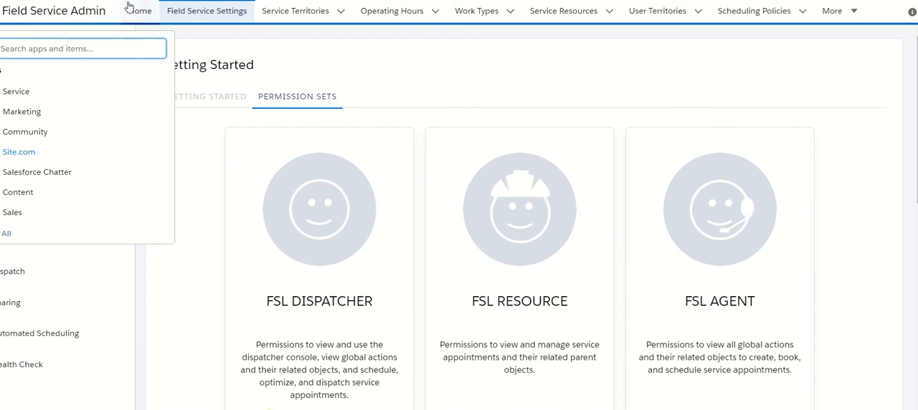
# - Create the FSL Community Dispatcher and FSL Admin permissions from the Getting Started permission sets in Field Service Settings
pyautogui.click(197, 15)
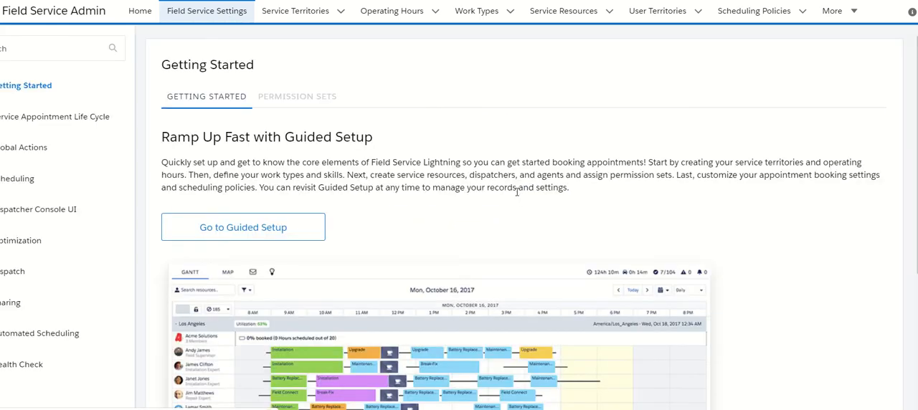
pyautogui.click(283, 101)
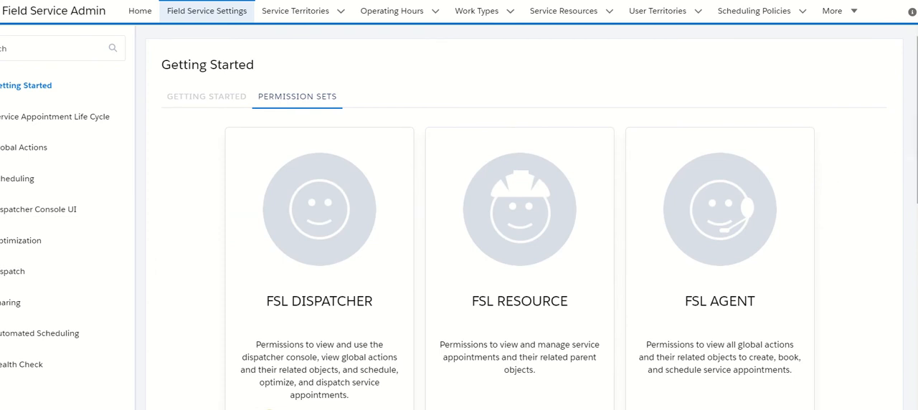
pyautogui.scroll(-3, 911, 143)
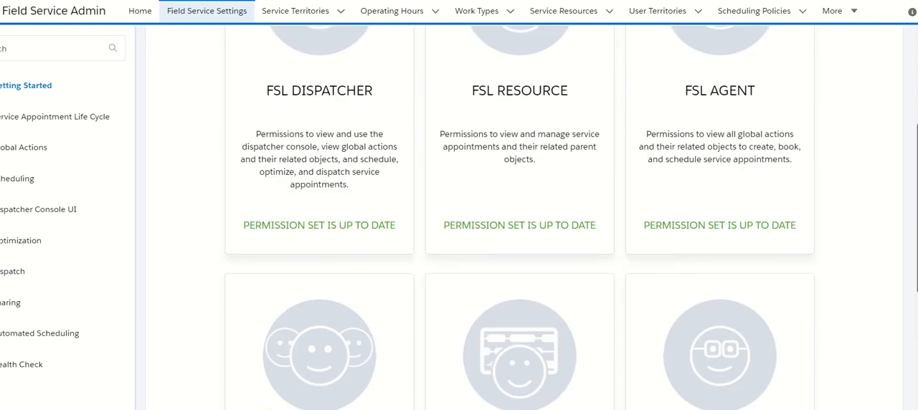
pyautogui.scroll(1, 911, 179)
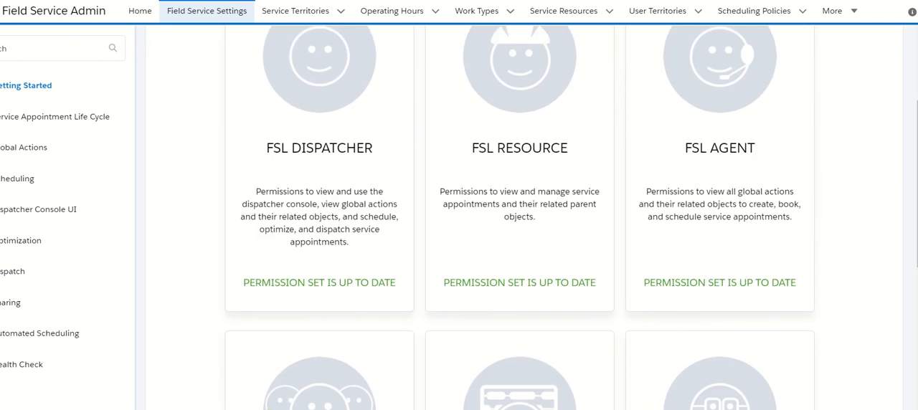
pyautogui.scroll(-4, 519, 229)
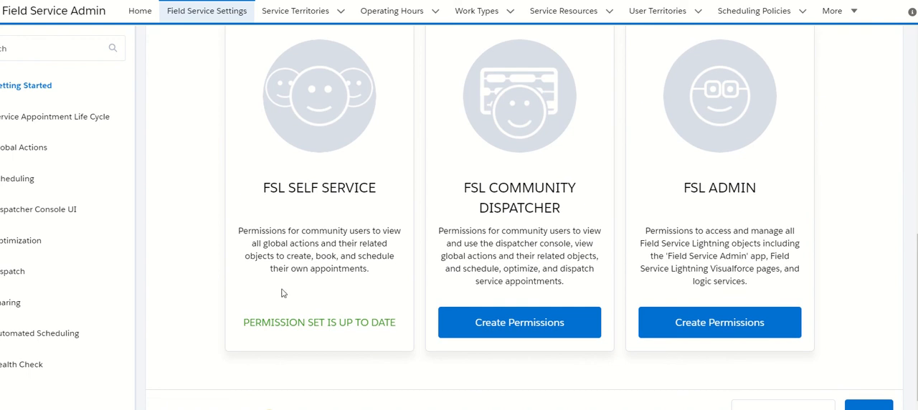
pyautogui.click(480, 327)
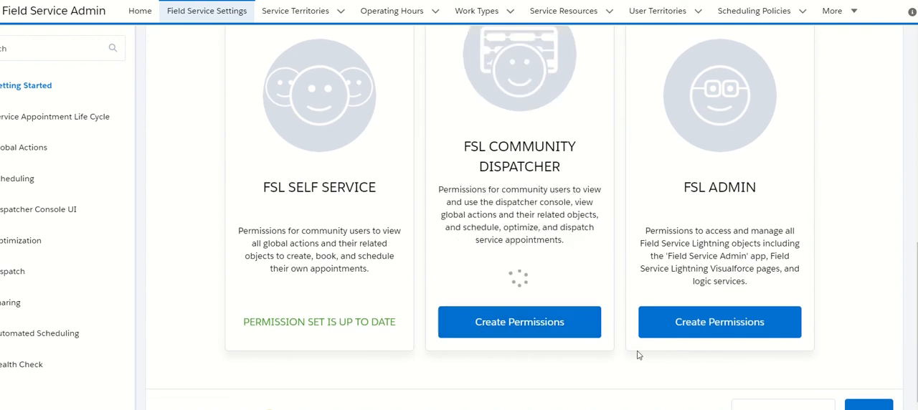
pyautogui.click(705, 330)
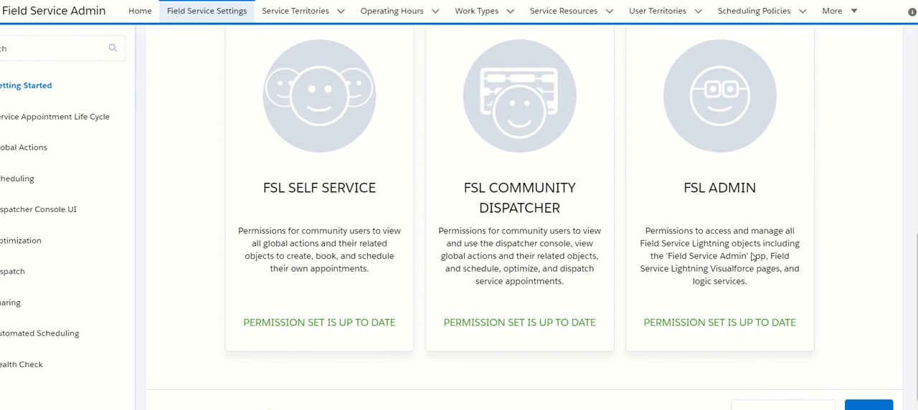
# - Find Permission Sets in Setup and open the FSL Admin Permissions set
pyautogui.click(857, 1)
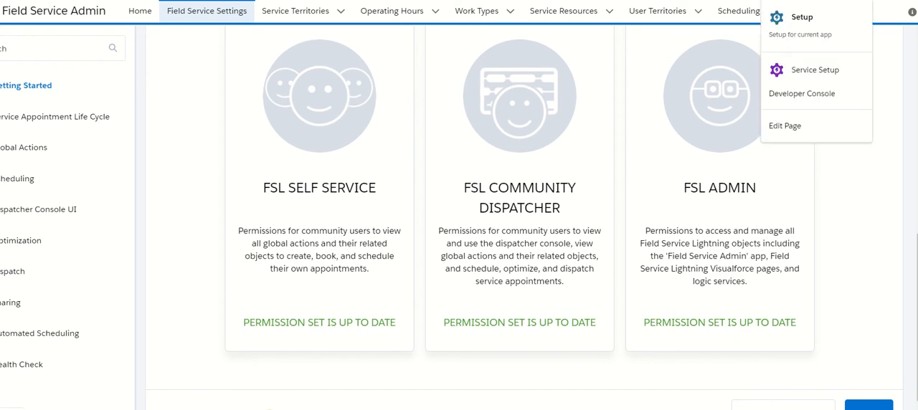
pyautogui.click(828, 23)
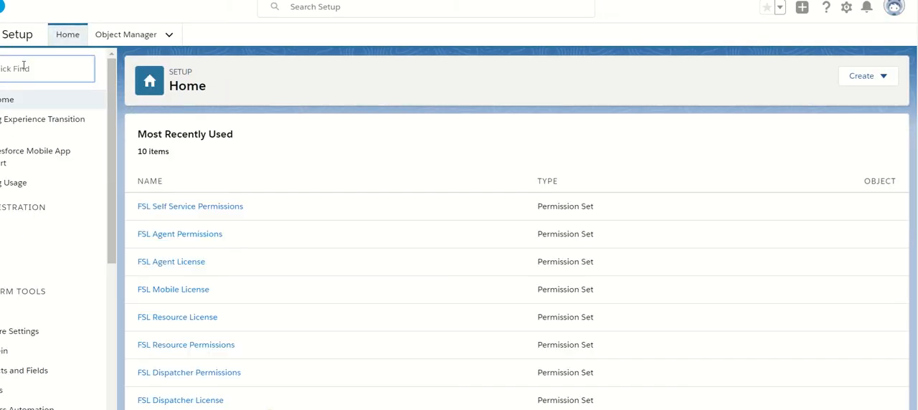
pyautogui.click(24, 66)
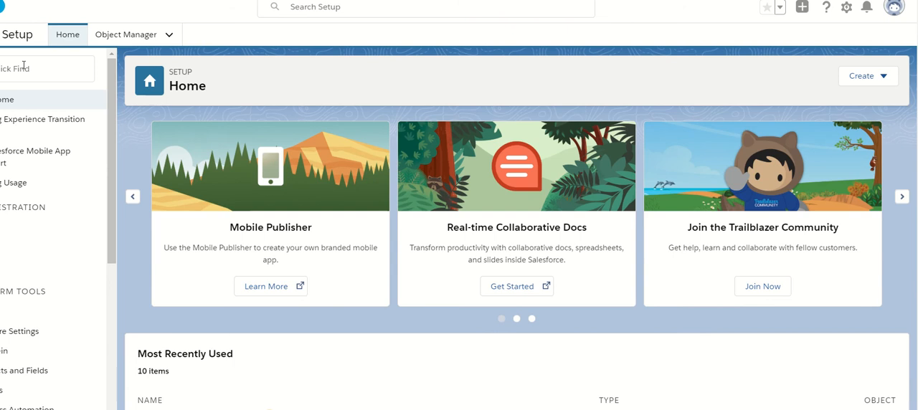
pyautogui.click(24, 66)
pyautogui.write('Permission Sets')
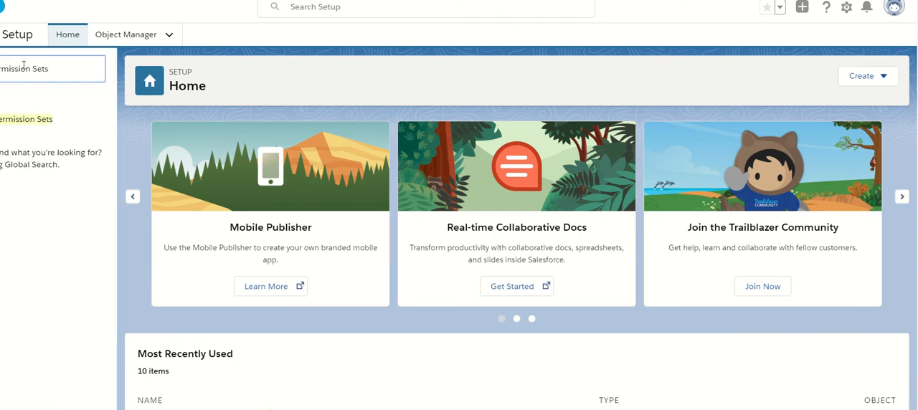
pyautogui.click(26, 122)
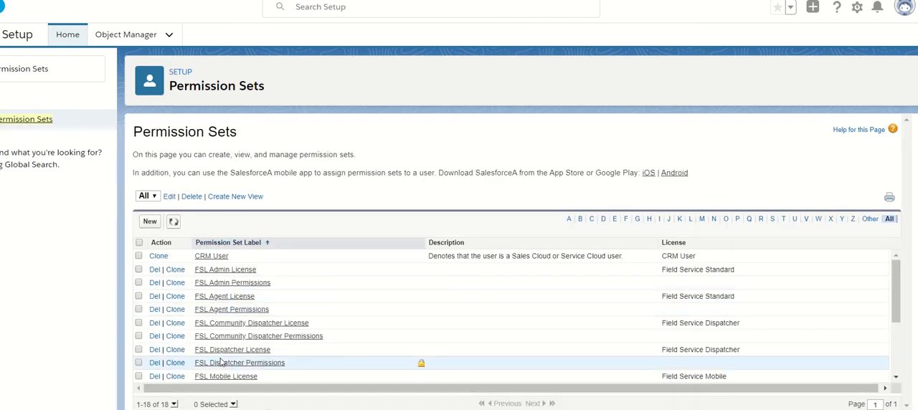
pyautogui.click(223, 285)
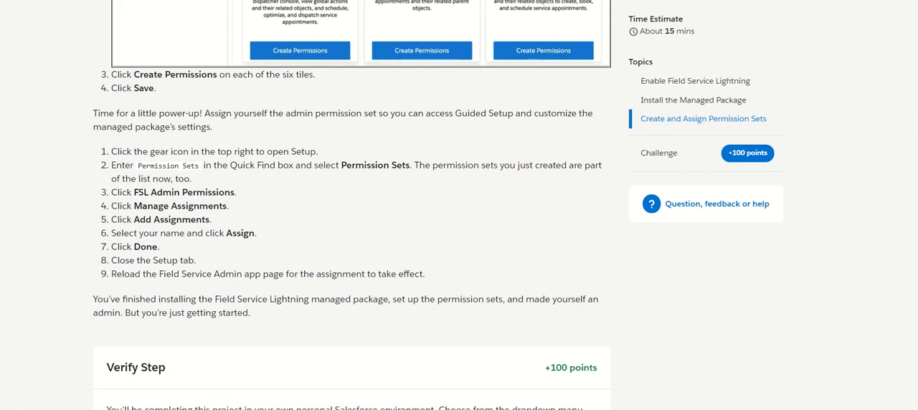
# - Review the Trailhead instructions for assigning the admin permission set and the Field Service Admin slide
pyautogui.scroll(3, 352, 205)
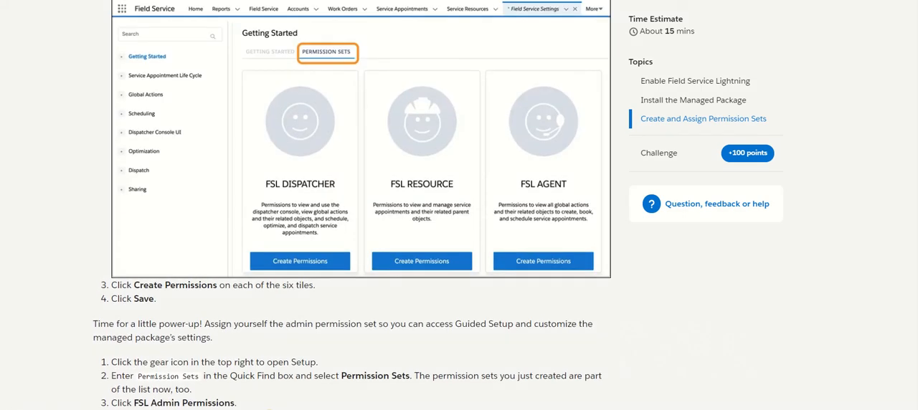
pyautogui.scroll(-3, 320, 335)
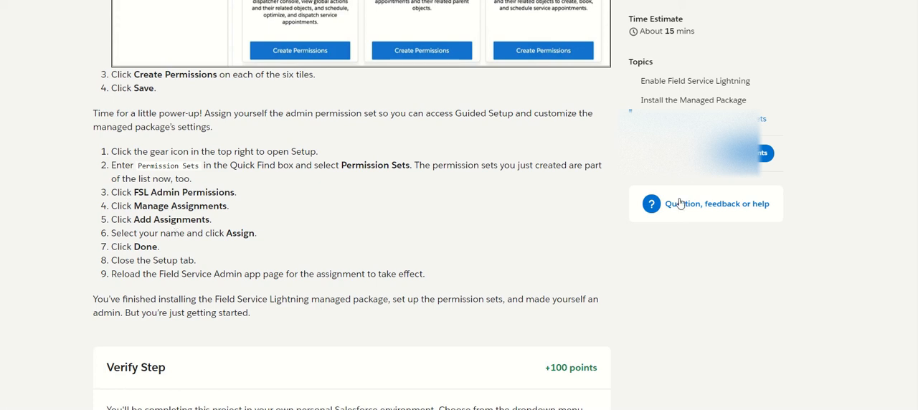
pyautogui.scroll(-2, 351, 215)
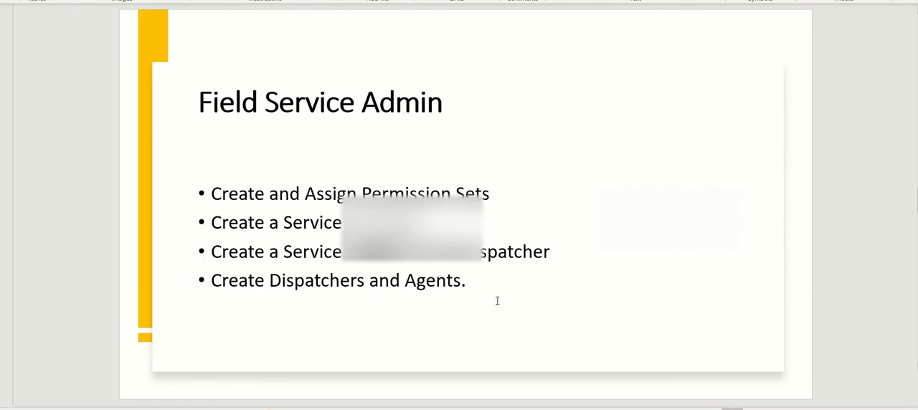
pyautogui.moveTo(502, 408)
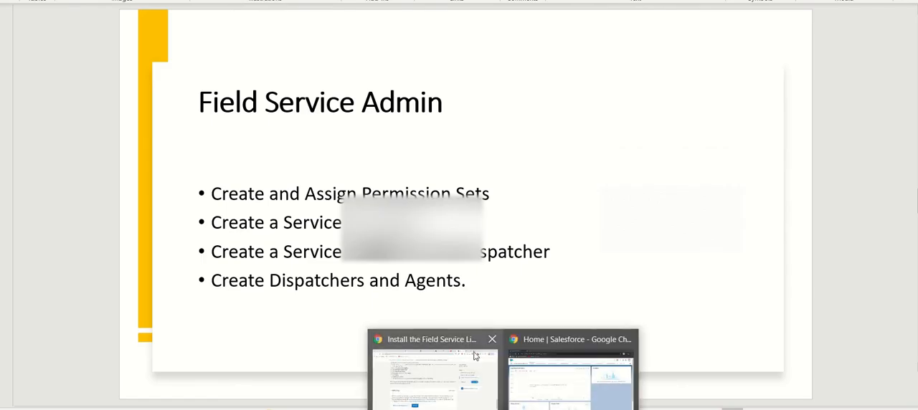
# - Assign the FSL Admin Permissions set to your own admin user and verify the Trailhead step
pyautogui.click(514, 370)
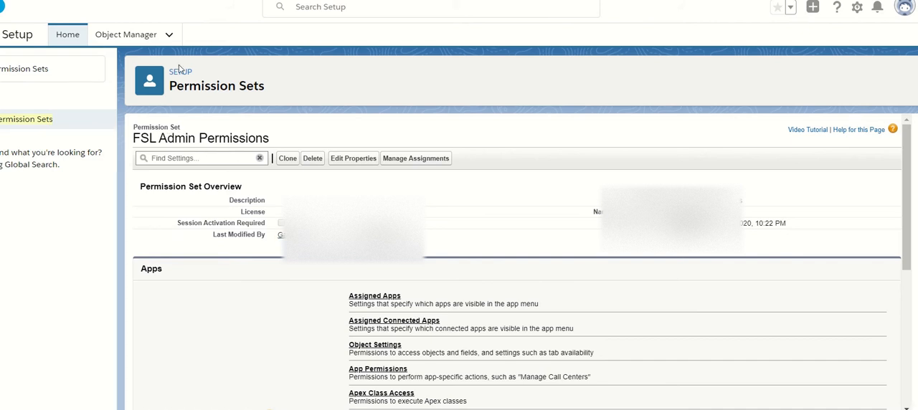
pyautogui.click(416, 158)
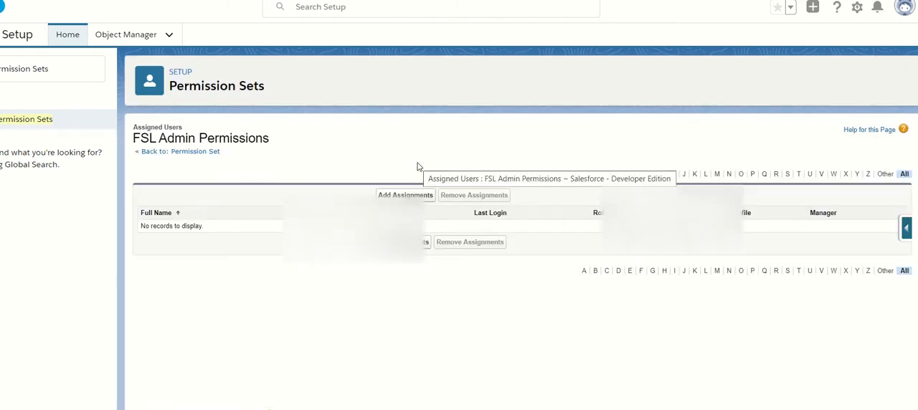
pyautogui.click(410, 195)
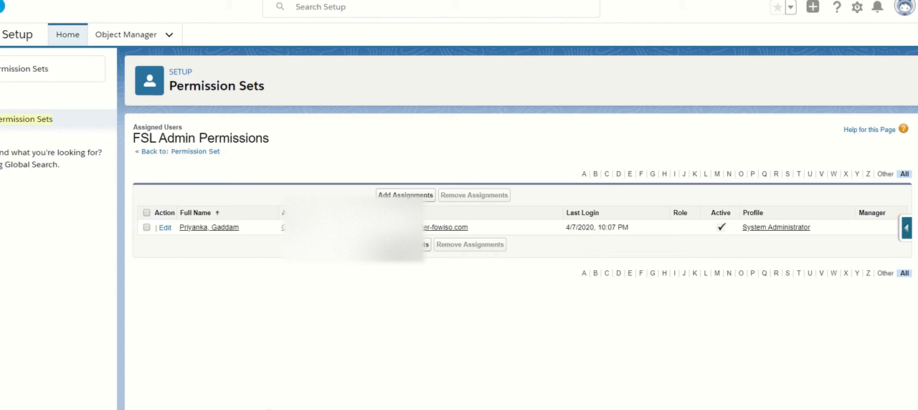
pyautogui.hotkey('ctrl', 'shift', 'Tab')
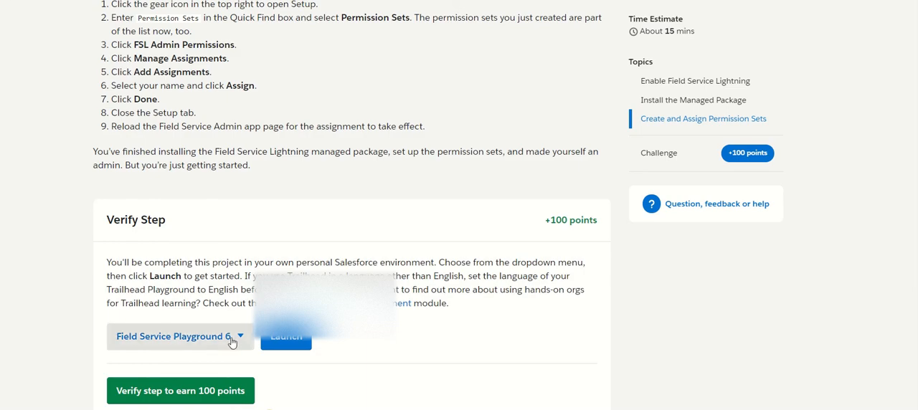
pyautogui.click(231, 389)
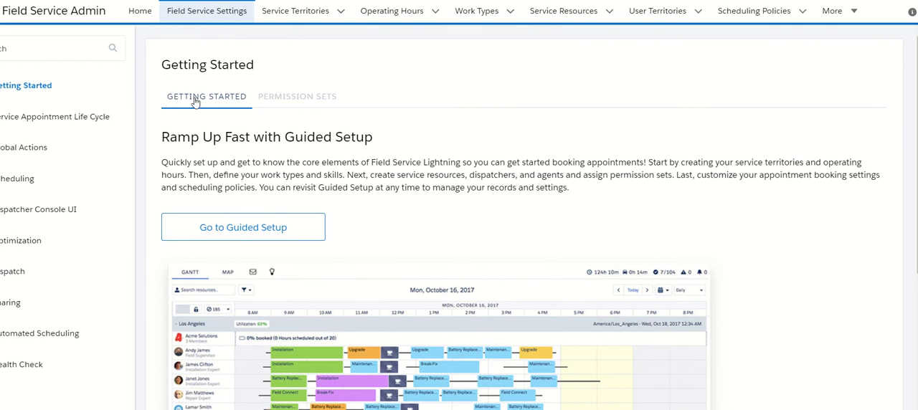
# - Launch Guided Setup from Field Service Settings and add a service territory named Los Angeles
pyautogui.click(218, 234)
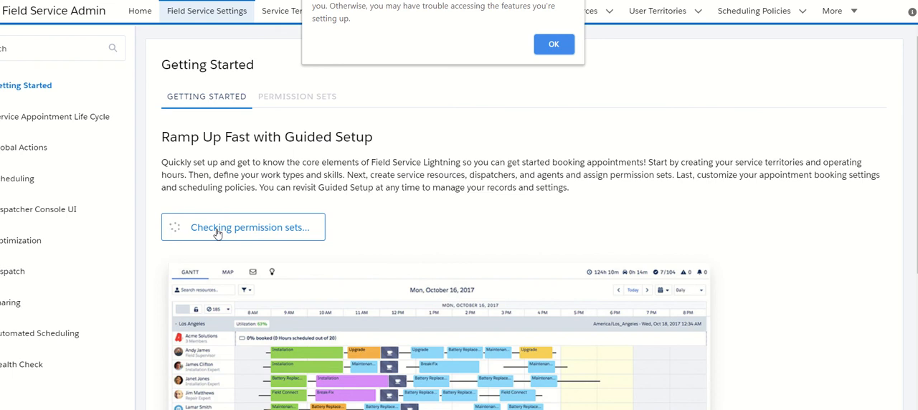
pyautogui.click(552, 45)
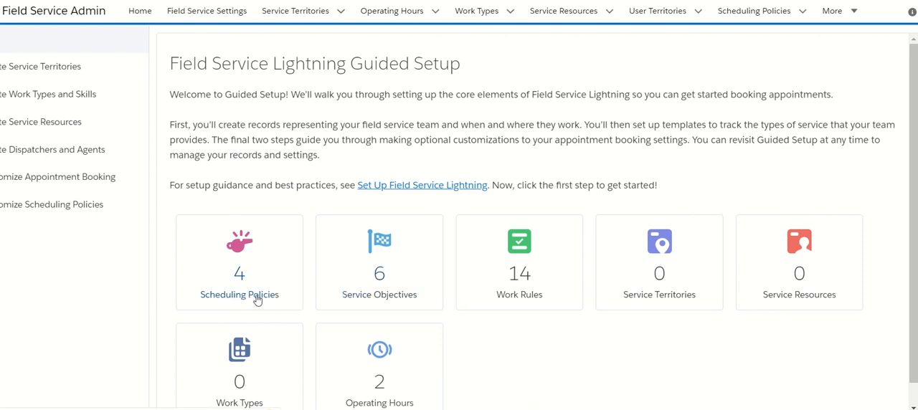
pyautogui.click(653, 295)
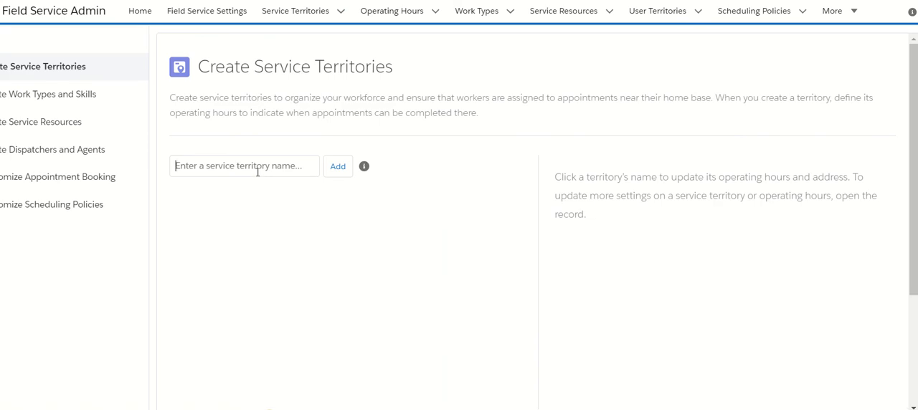
pyautogui.write('Los Angeles')
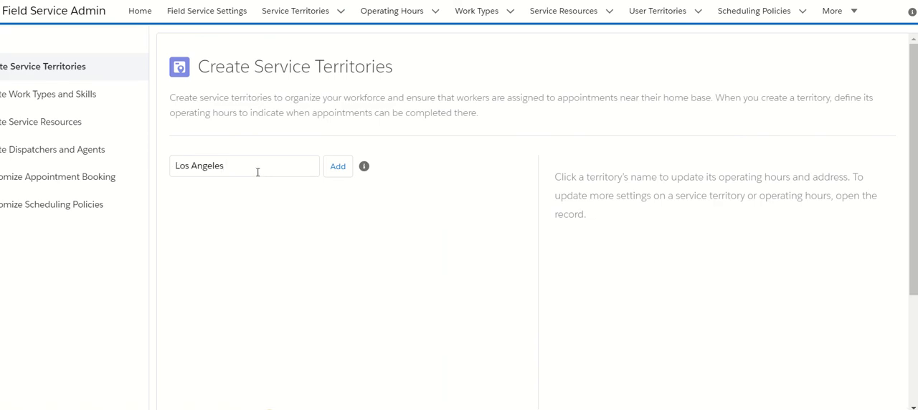
pyautogui.click(335, 171)
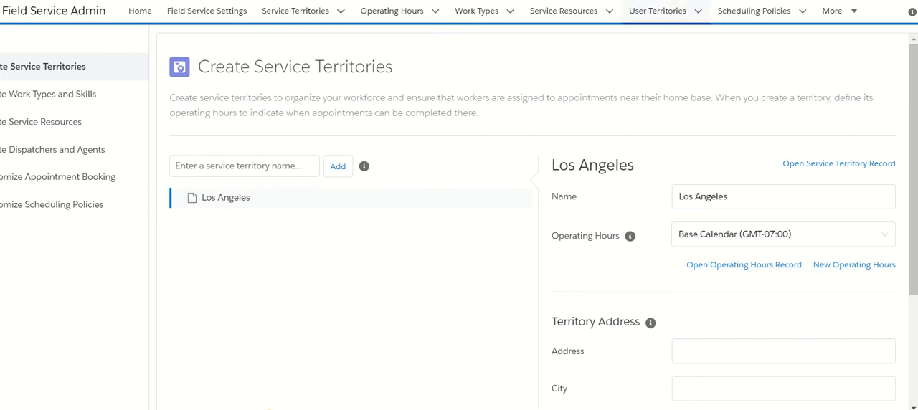
# - Open your own user record for editing from Users in Setup and examine its user options
pyautogui.click(815, 0)
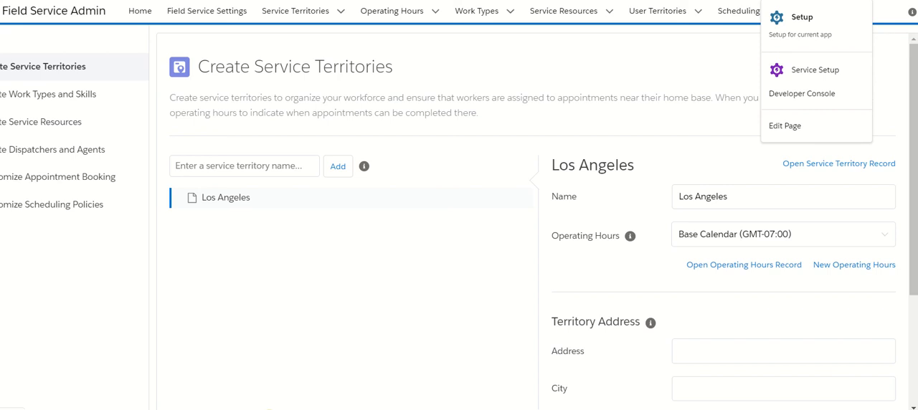
pyautogui.click(816, 28)
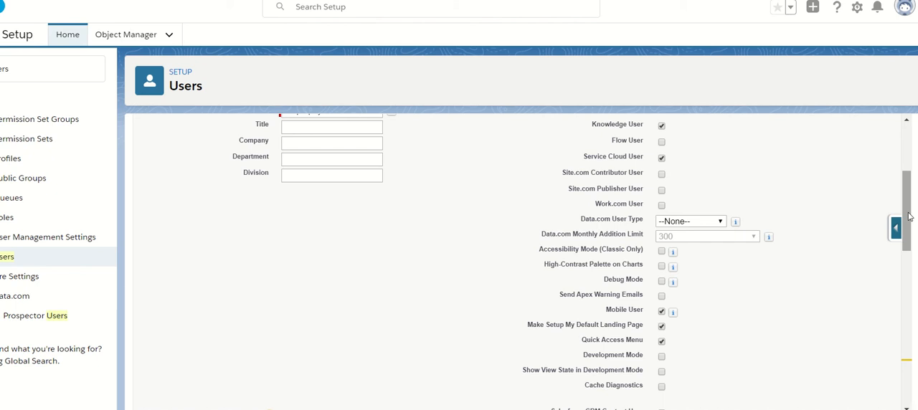
pyautogui.moveTo(908, 216); pyautogui.dragTo(906, 373)
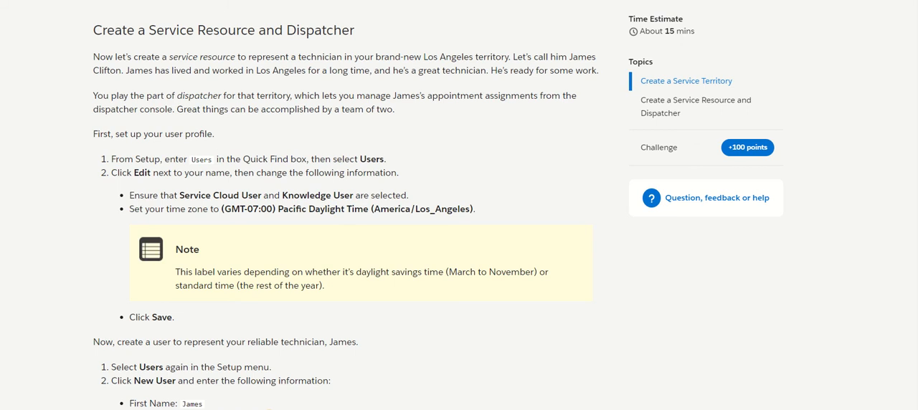
# - Read the Trailhead instructions for creating the technician's user and service resource, selecting the given nickname
pyautogui.scroll(-4, 337, 205)
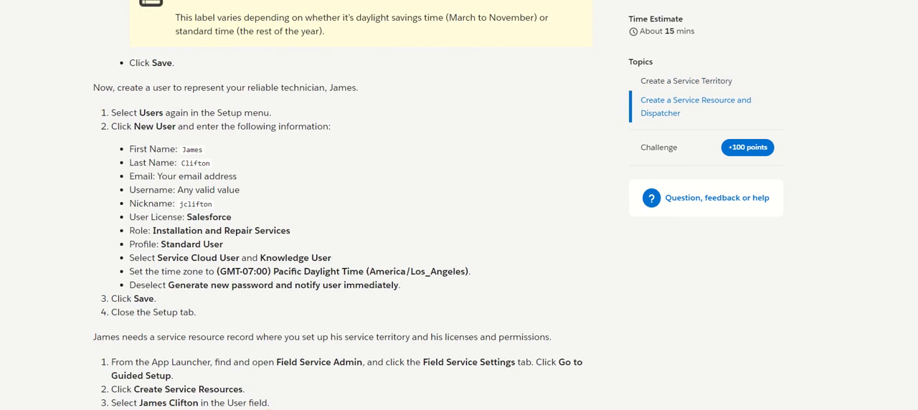
pyautogui.scroll(-1, 337, 205)
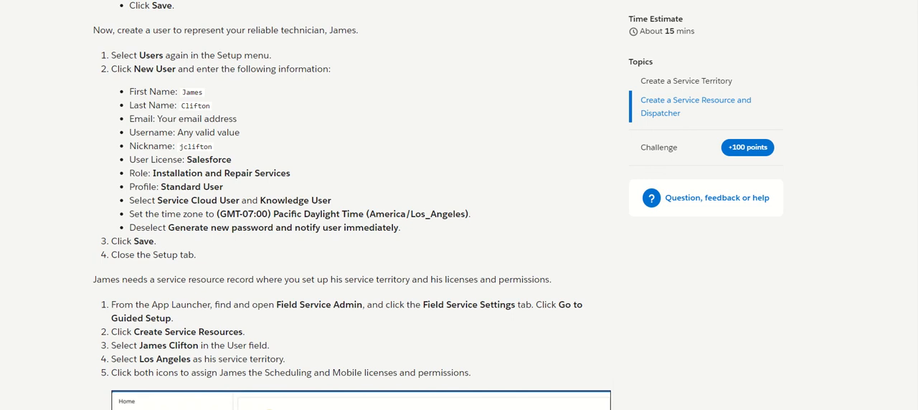
pyautogui.doubleClick(196, 147)
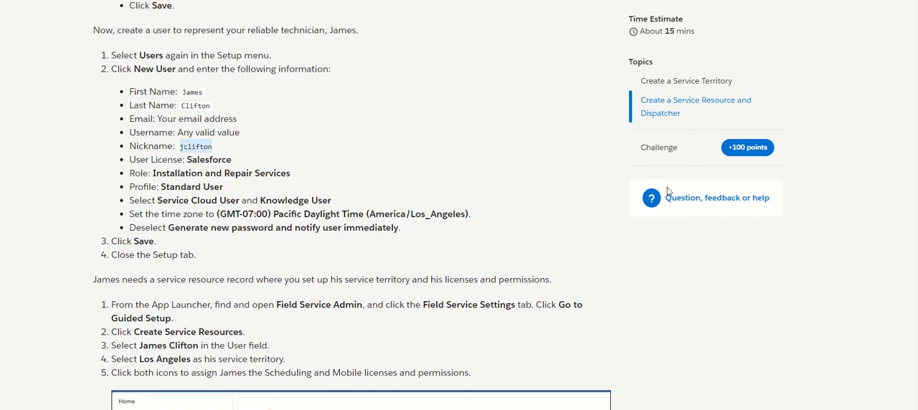
pyautogui.scroll(-1, 352, 206)
pyautogui.scroll(-3, 352, 206)
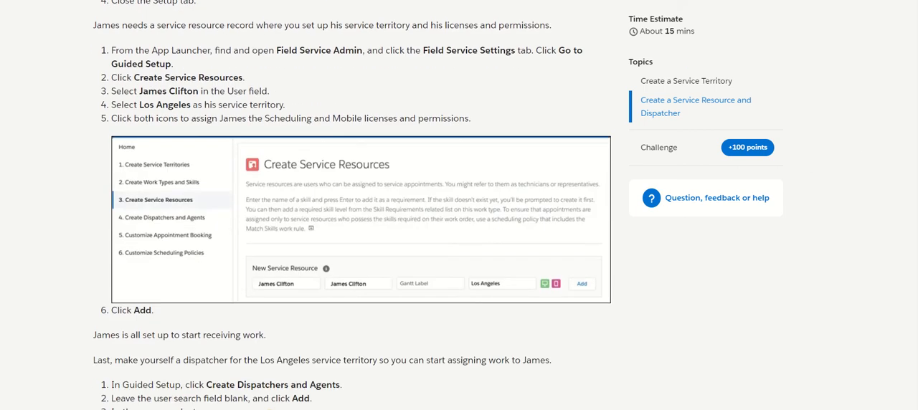
pyautogui.scroll(2, 352, 206)
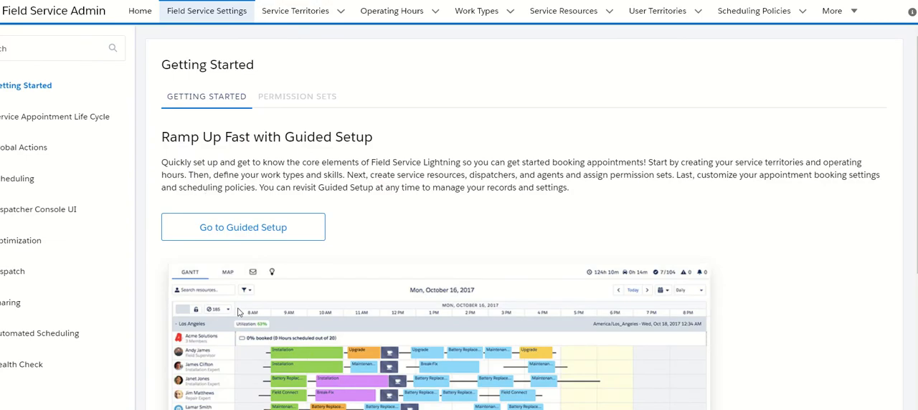
# - Reopen Guided Setup and fill in a new service resource for the technician with Los Angeles as service territory
pyautogui.click(211, 231)
pyautogui.doubleClick(212, 230)
pyautogui.click(212, 231)
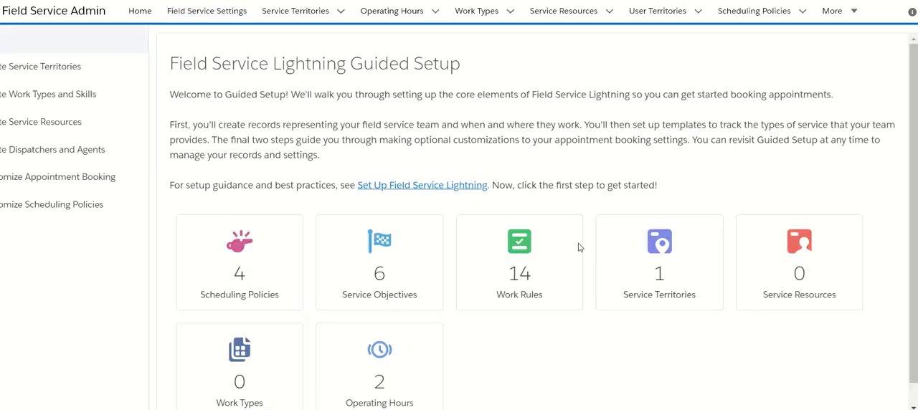
pyautogui.click(787, 269)
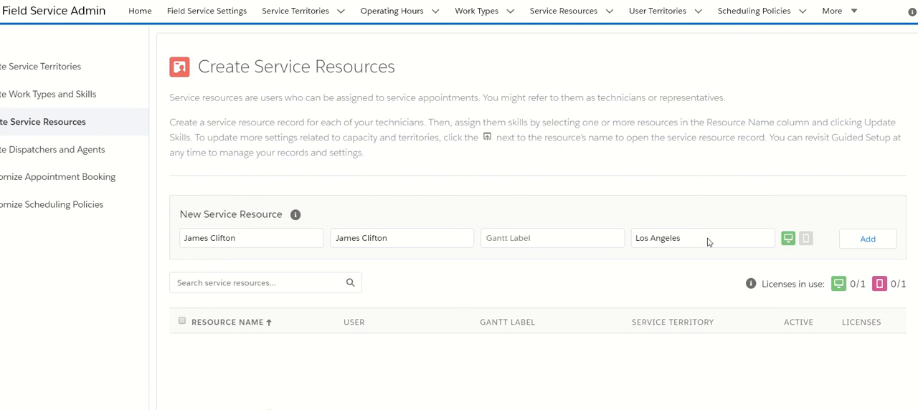
# - Give the technician's service resource both the Scheduling and Mobile licenses and permissions, and add the resource
pyautogui.click(788, 239)
pyautogui.click(806, 242)
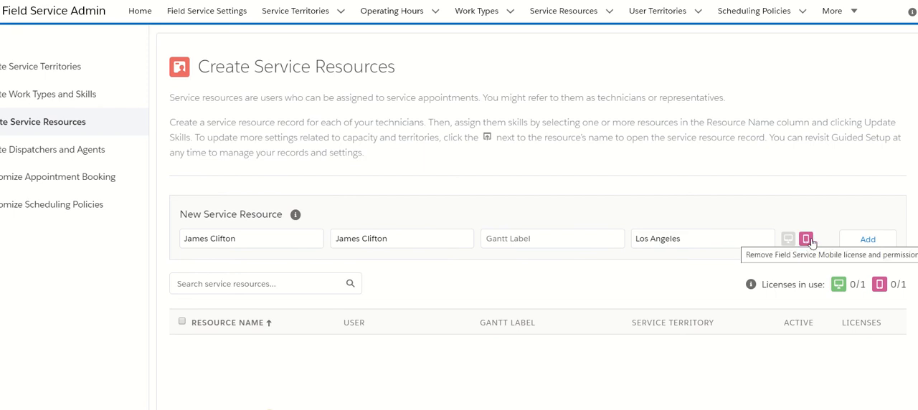
pyautogui.click(810, 242)
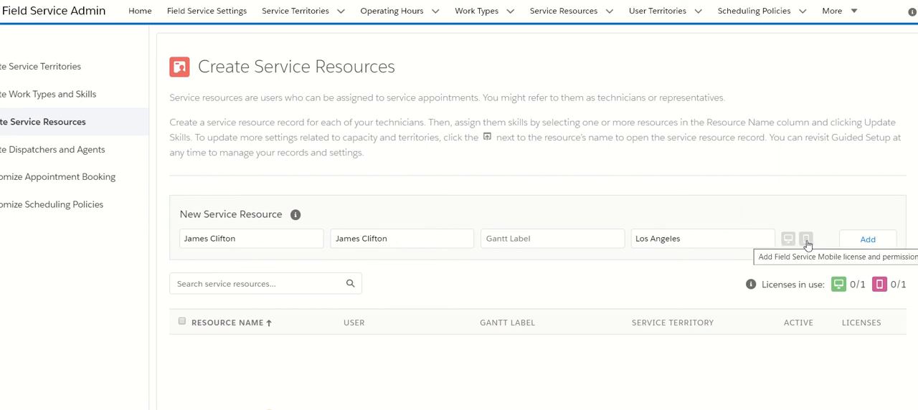
pyautogui.click(865, 242)
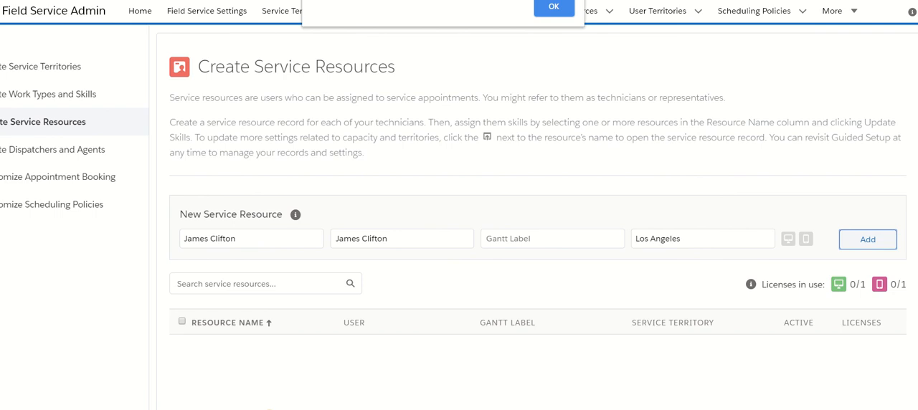
pyautogui.press('Return')
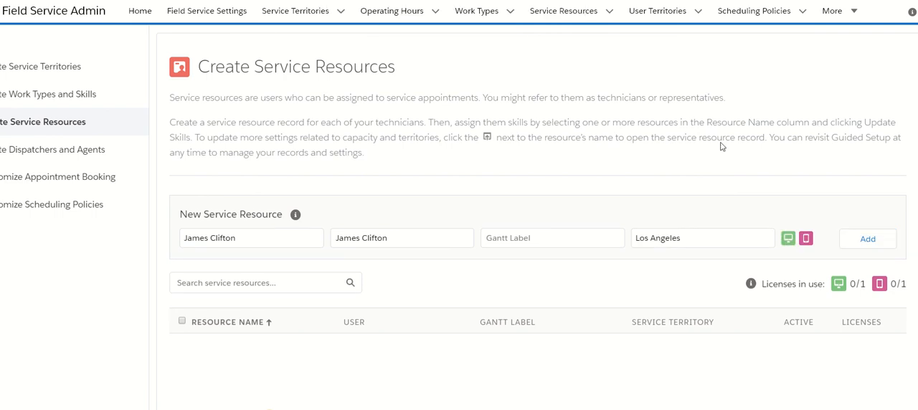
pyautogui.click(866, 239)
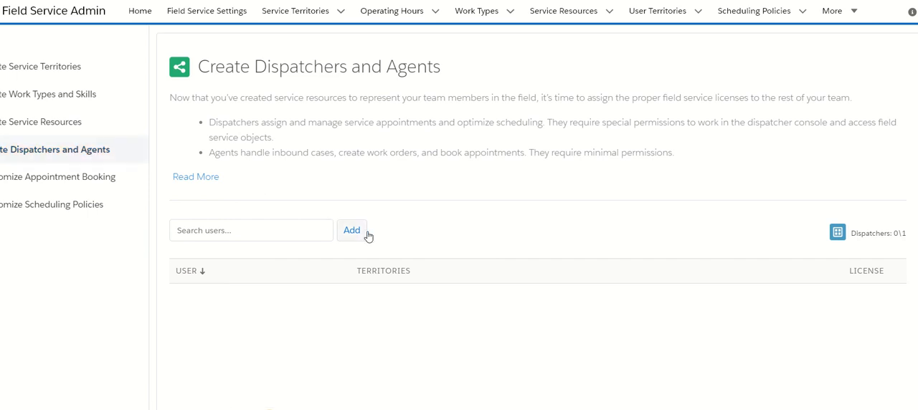
# - Add a dispatcher in Guided Setup with no user search, selecting the technician's user and assigning the Los Angeles service territory
pyautogui.click(351, 230)
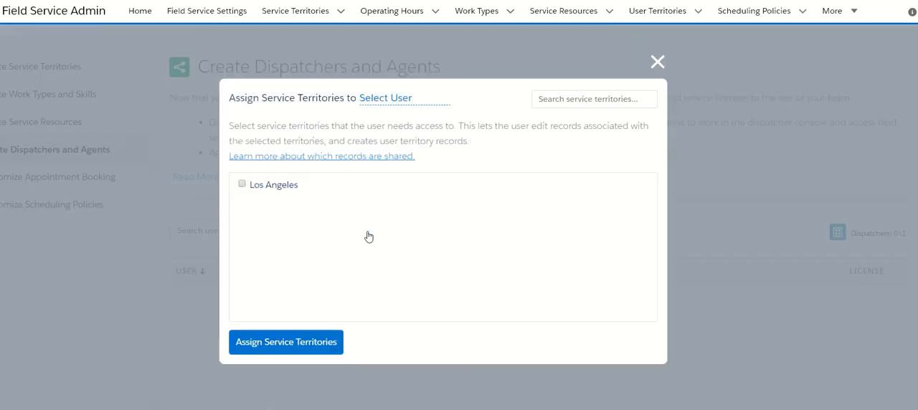
pyautogui.click(242, 185)
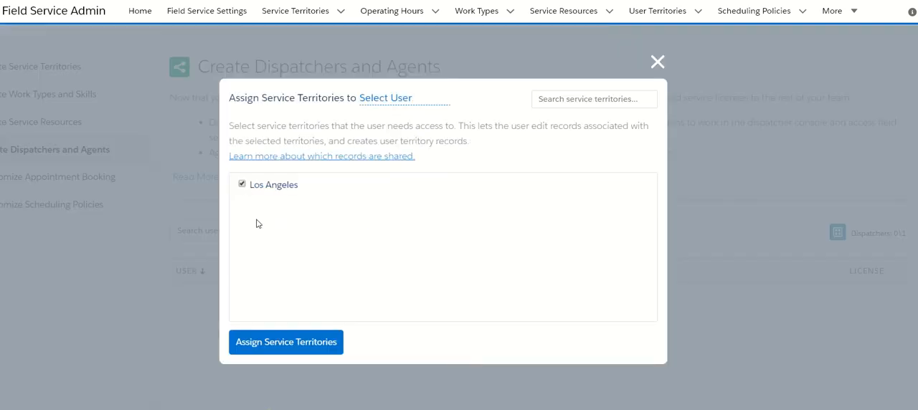
pyautogui.click(301, 344)
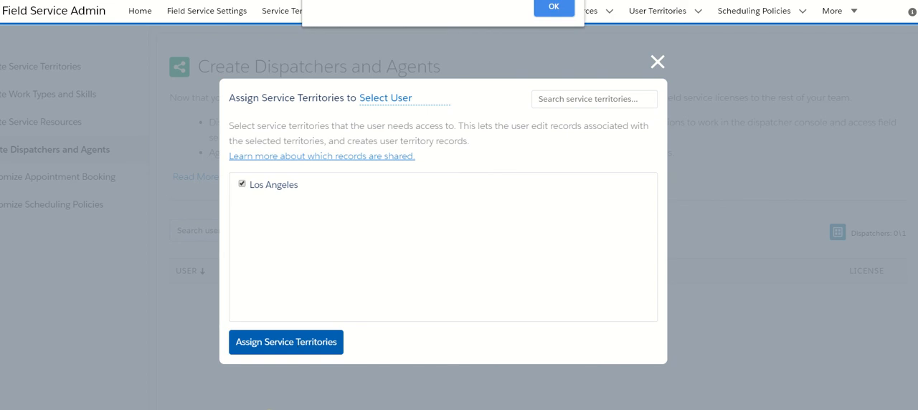
pyautogui.click(554, 9)
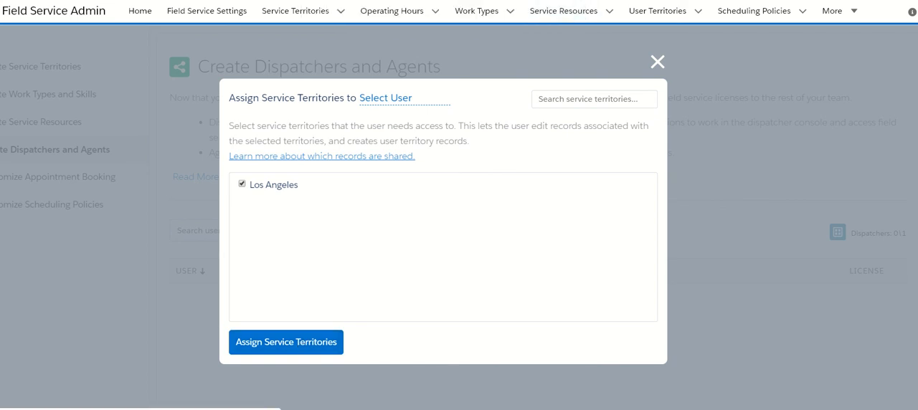
pyautogui.click(391, 115)
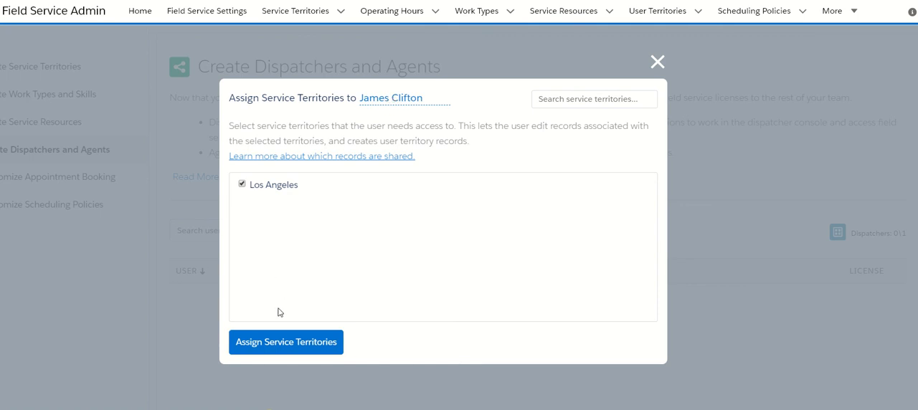
pyautogui.click(272, 342)
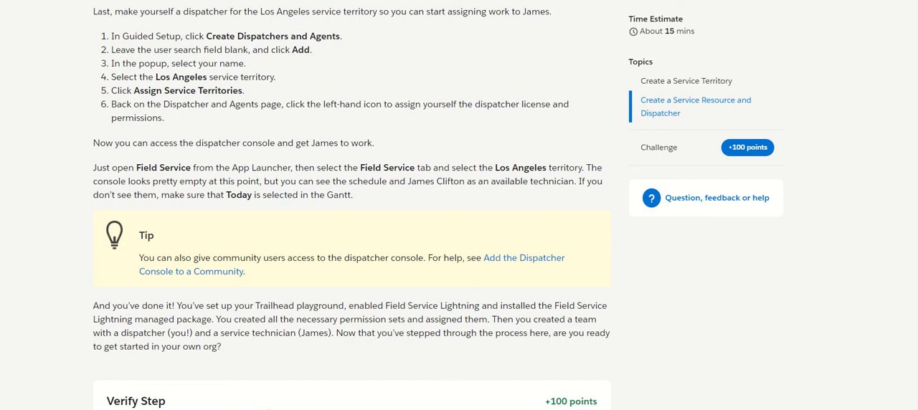
# - Review the remaining Trailhead dispatcher instructions and submit the project step for verification against Field Service Playground 6
pyautogui.scroll(-3, 352, 205)
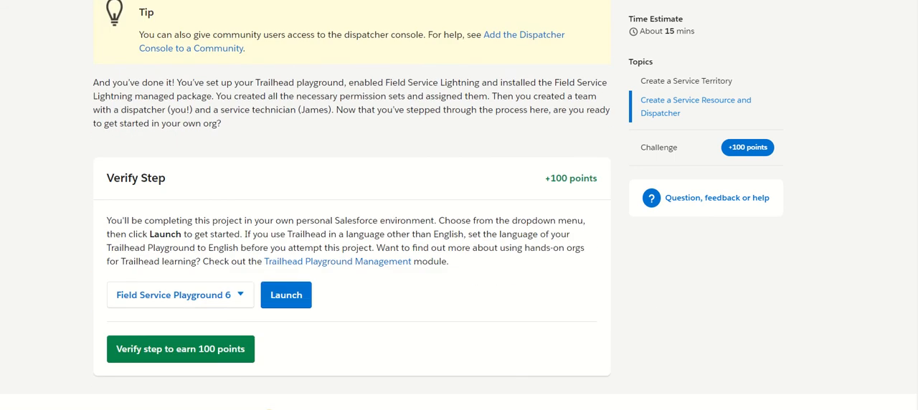
pyautogui.scroll(5, 352, 205)
pyautogui.scroll(-3, 352, 205)
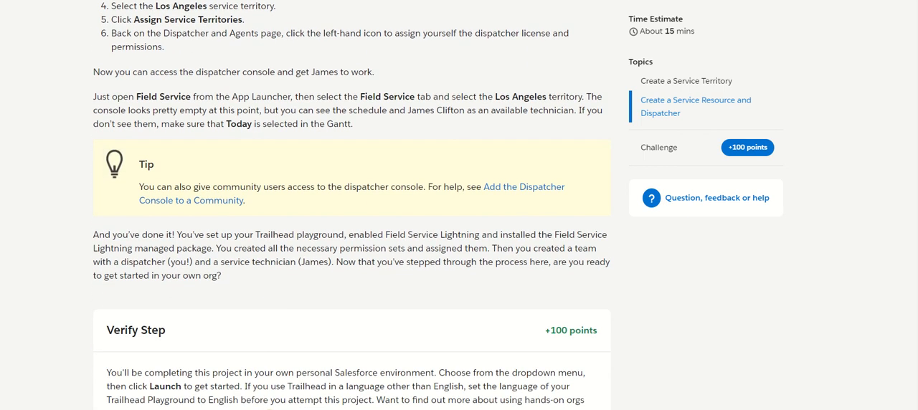
pyautogui.scroll(-1, 352, 205)
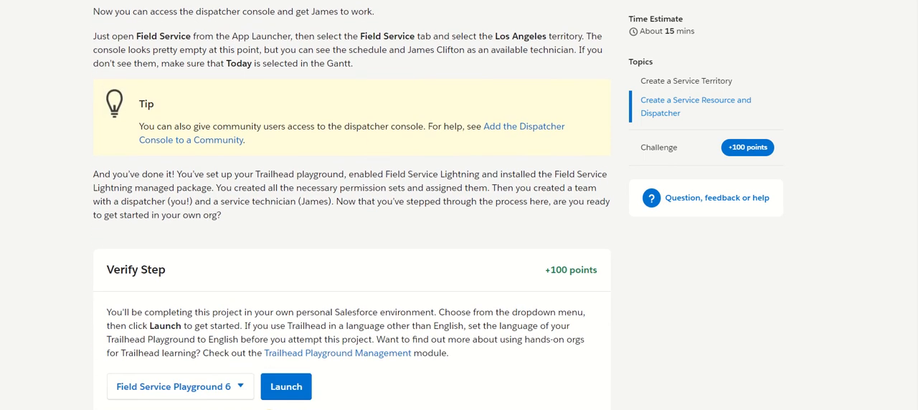
pyautogui.scroll(1, 352, 205)
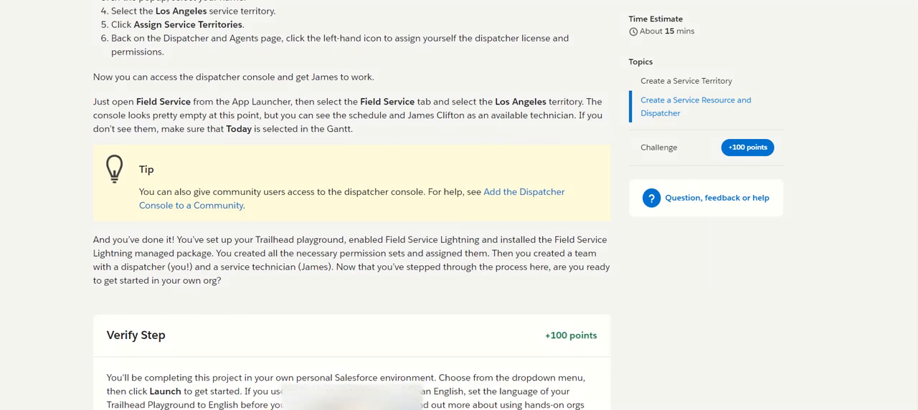
pyautogui.scroll(-3, 318, 283)
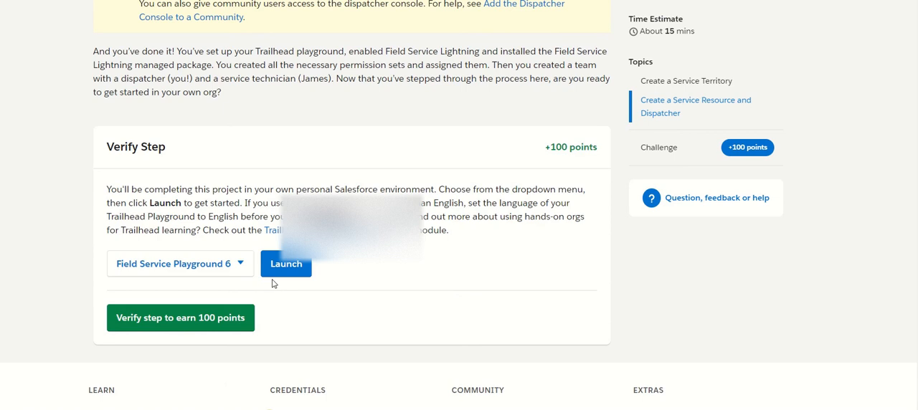
pyautogui.click(192, 321)
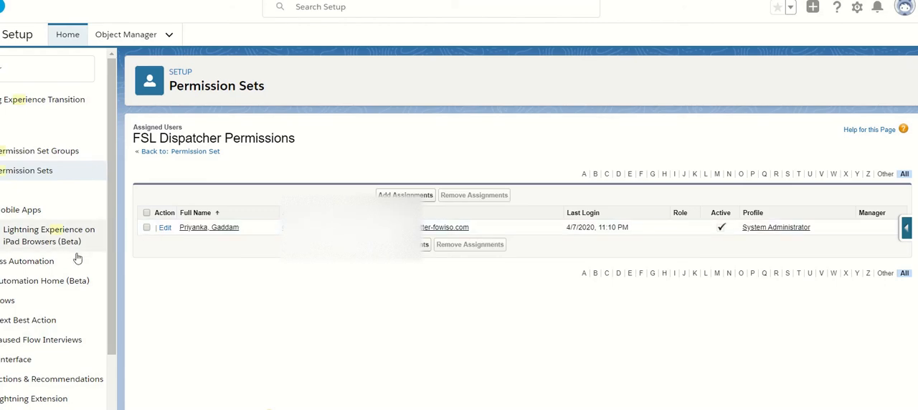
# - Return to the Permission Sets list in Setup, and switch to the PowerPoint presentation's Interview Questions slide
pyautogui.click(24, 173)
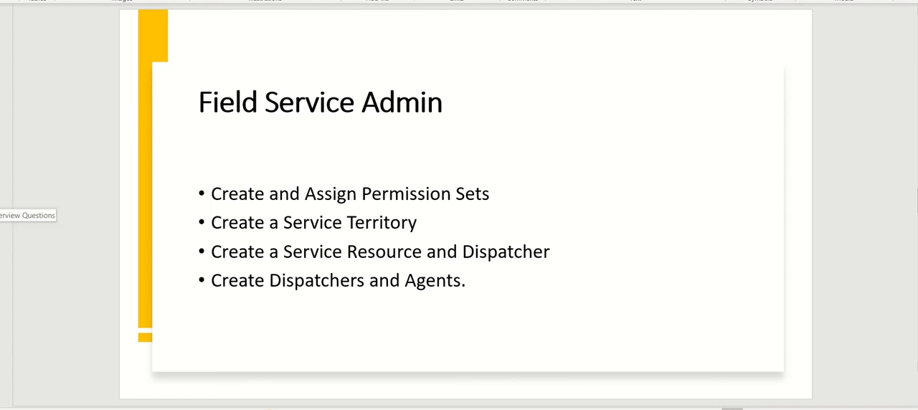
pyautogui.click(1, 202)
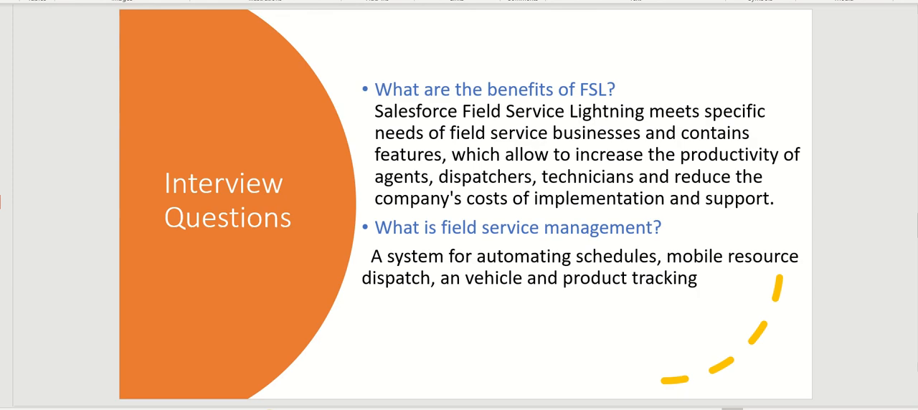